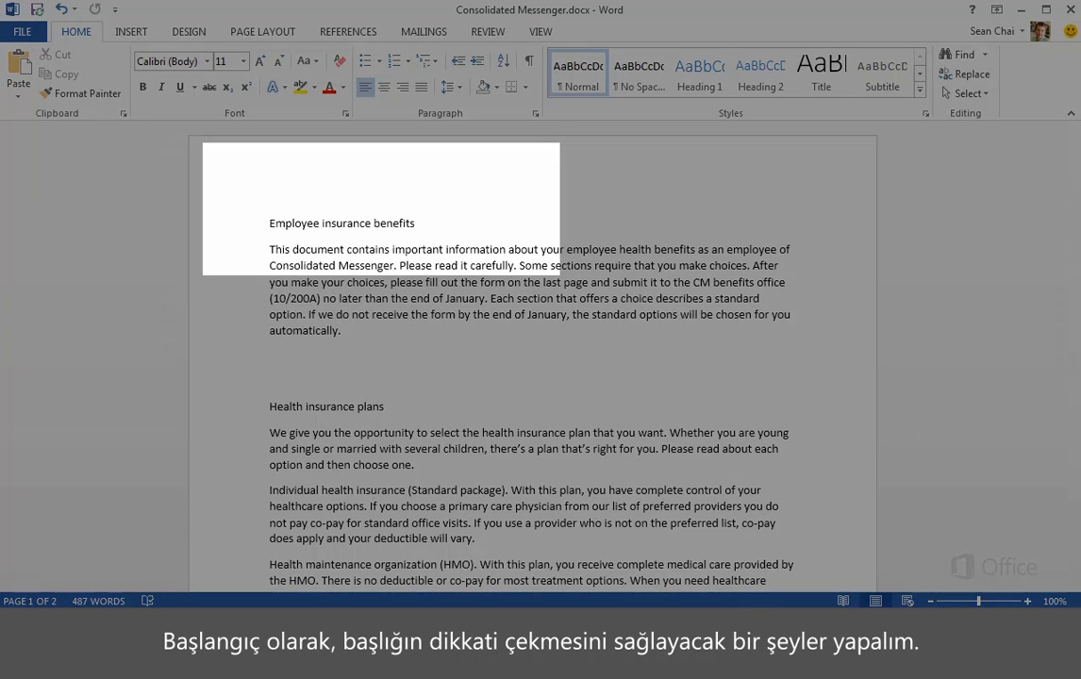
# Make the 'Employee insurance benefits' title bold and grow it from 11 to 16 pt
pyautogui.tripleClick(285, 227)
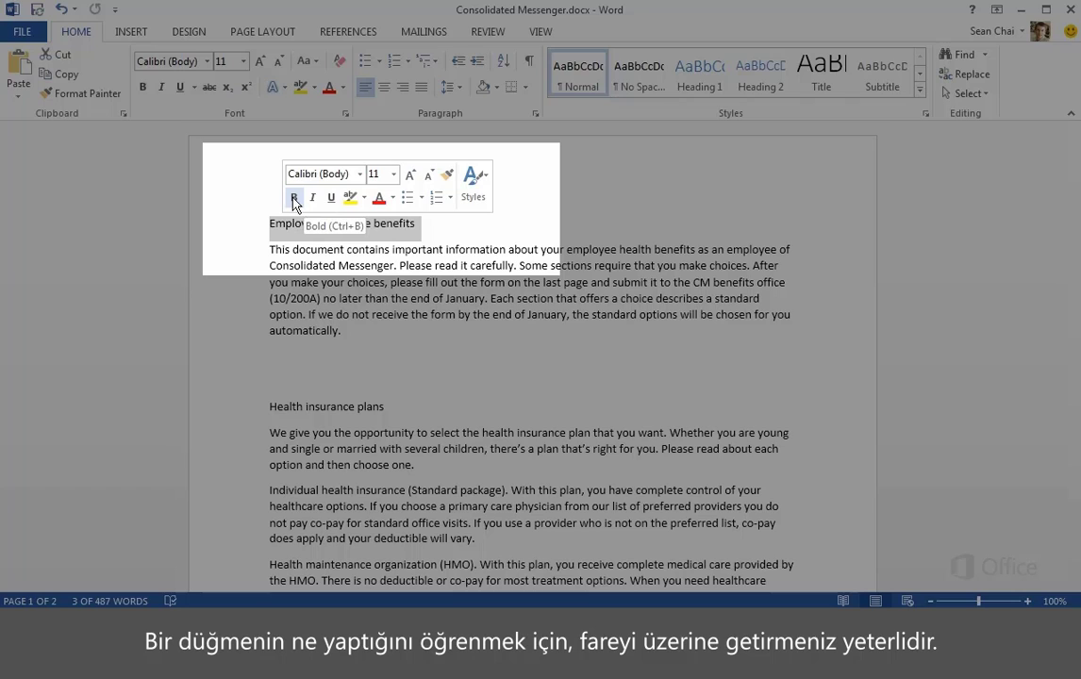
pyautogui.click(294, 198)
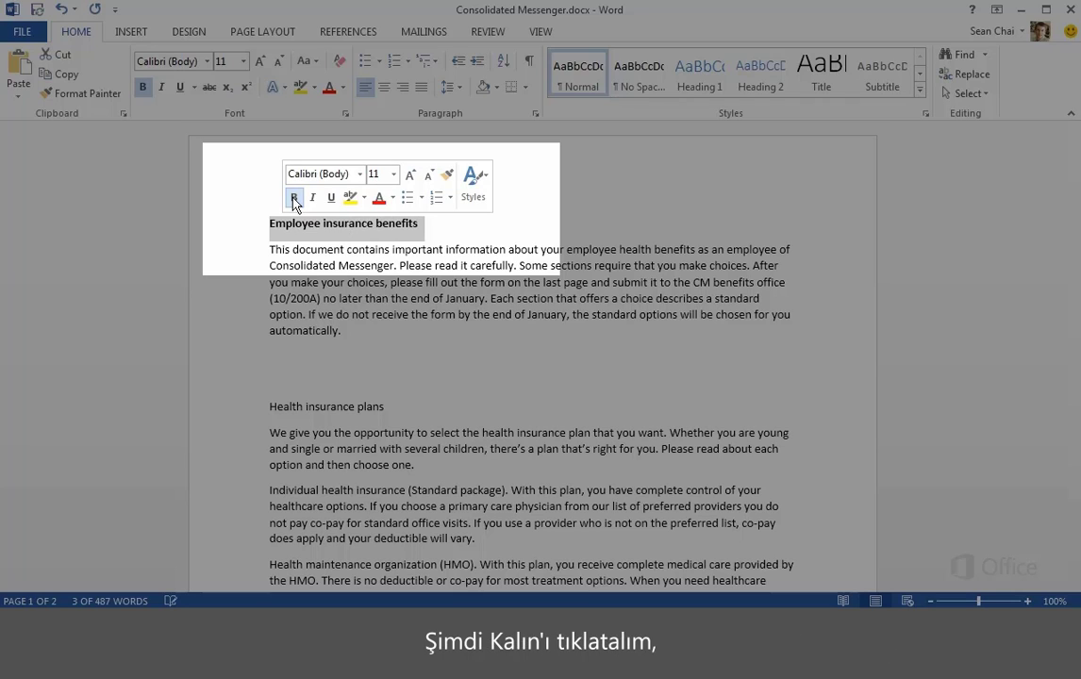
pyautogui.click(408, 177)
pyautogui.click(409, 177)
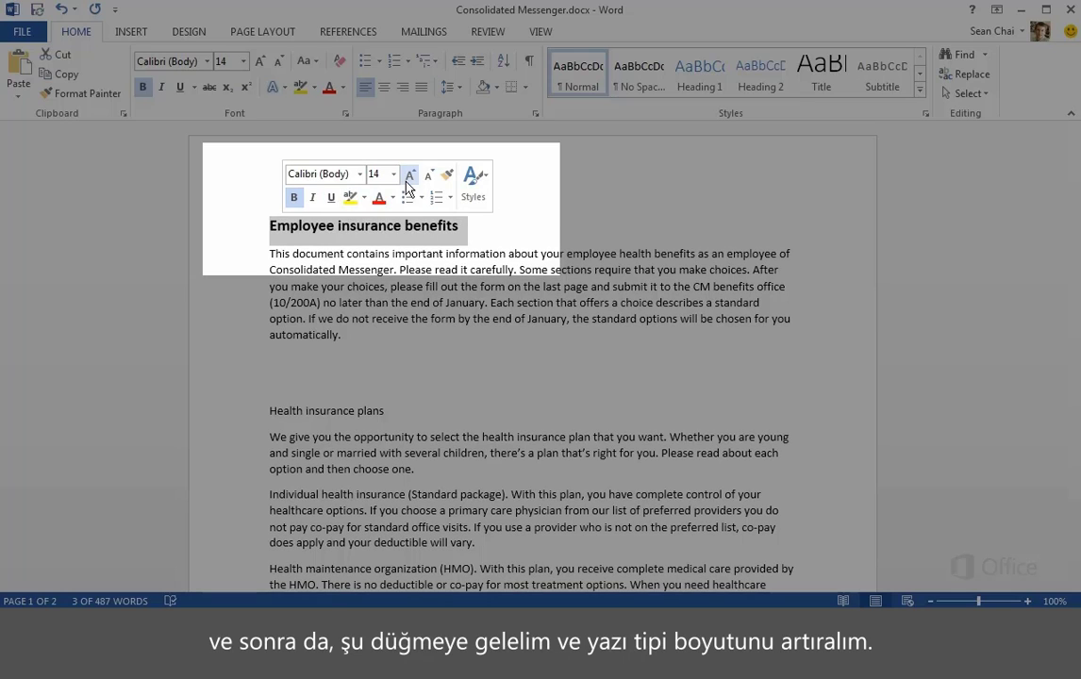
pyautogui.click(408, 178)
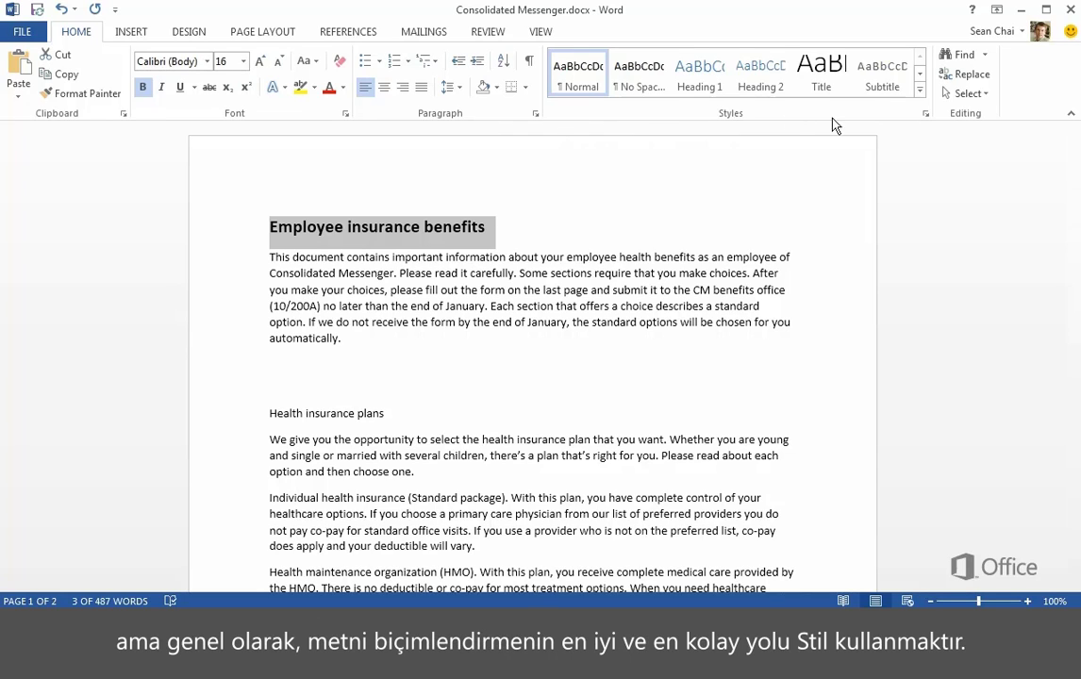
# Apply Heading 1 from the Styles gallery to the 'Employee insurance benefits' title
pyautogui.click(919, 92)
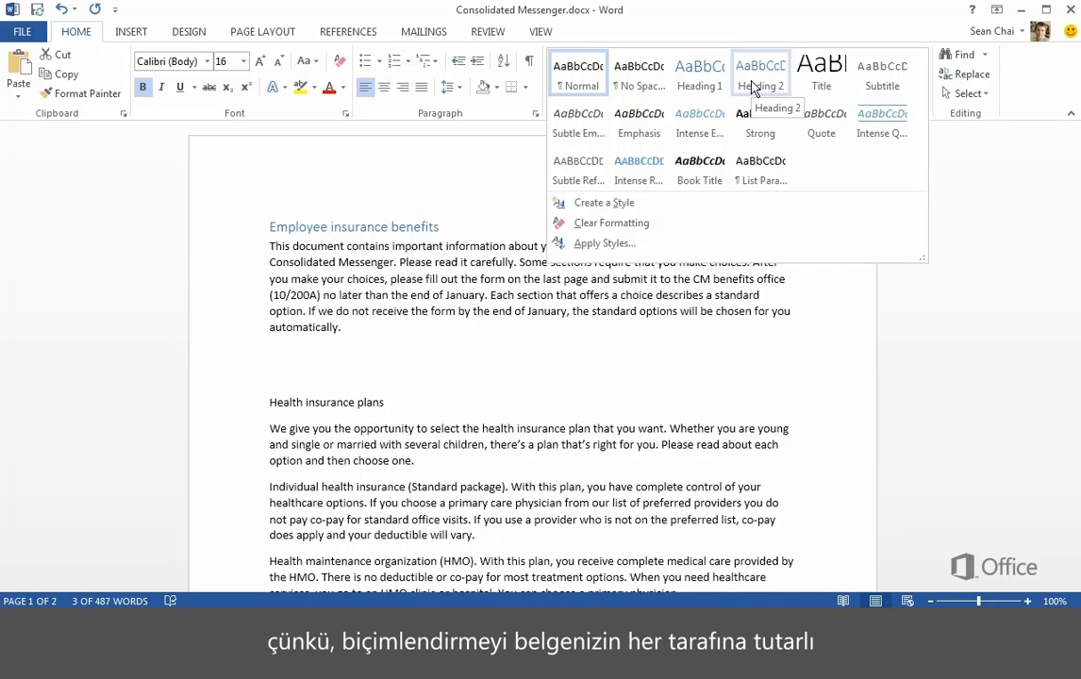
pyautogui.click(712, 85)
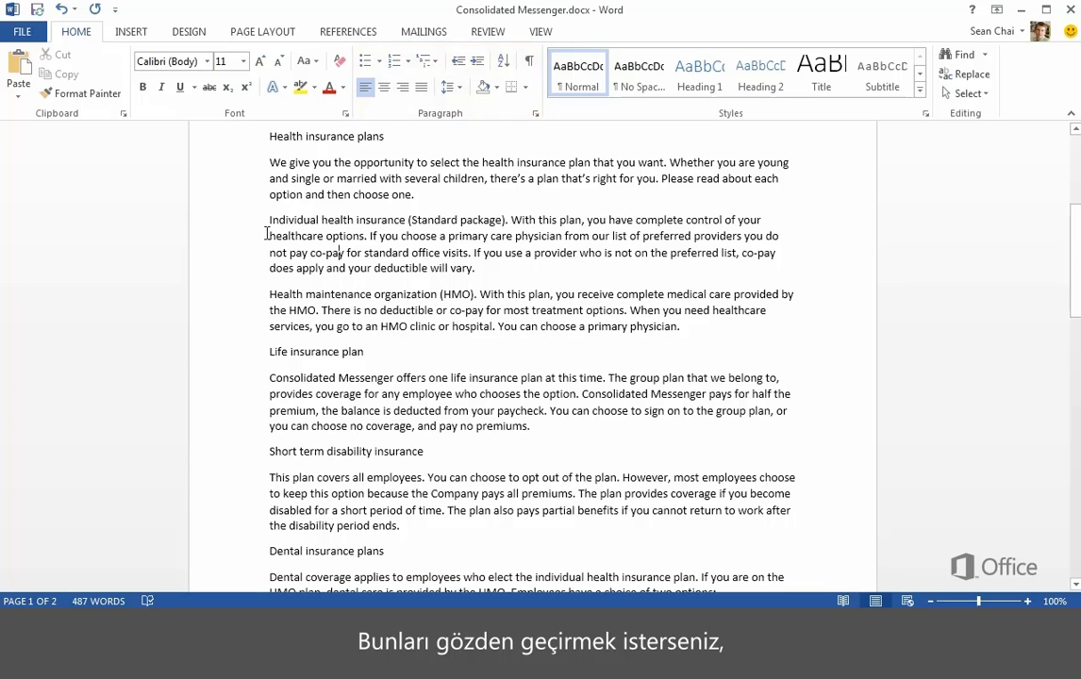
# Format the Individual health insurance and HMO plan paragraphs as bullets, after briefly trying numbering
pyautogui.moveTo(270, 223); pyautogui.dragTo(657, 326)
pyautogui.click(364, 63)
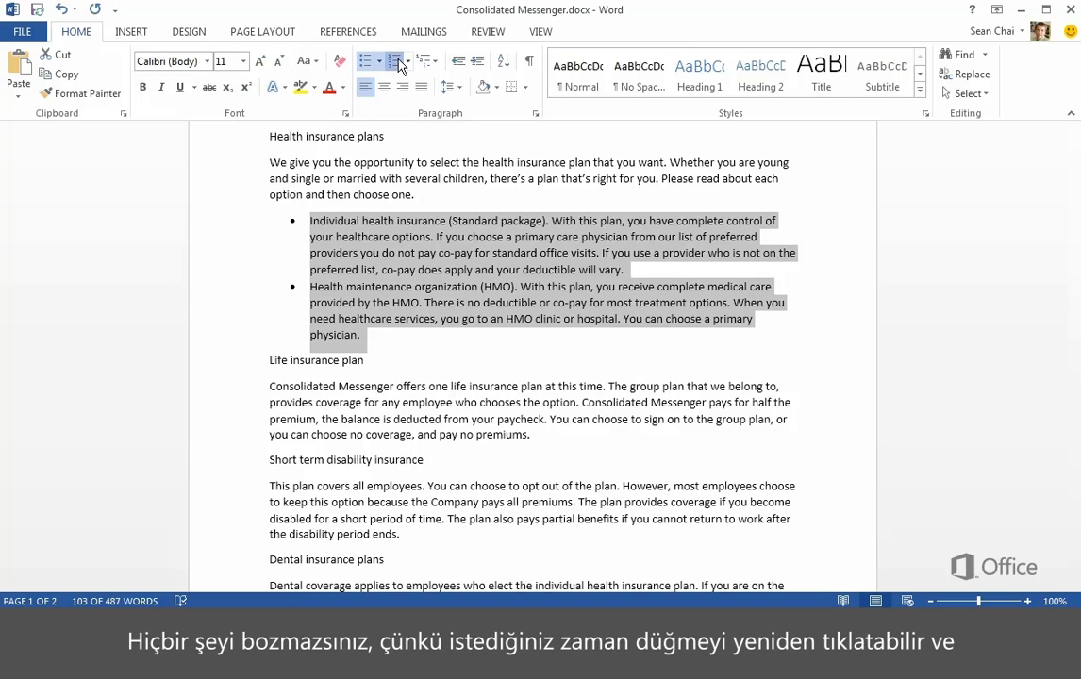
pyautogui.click(395, 61)
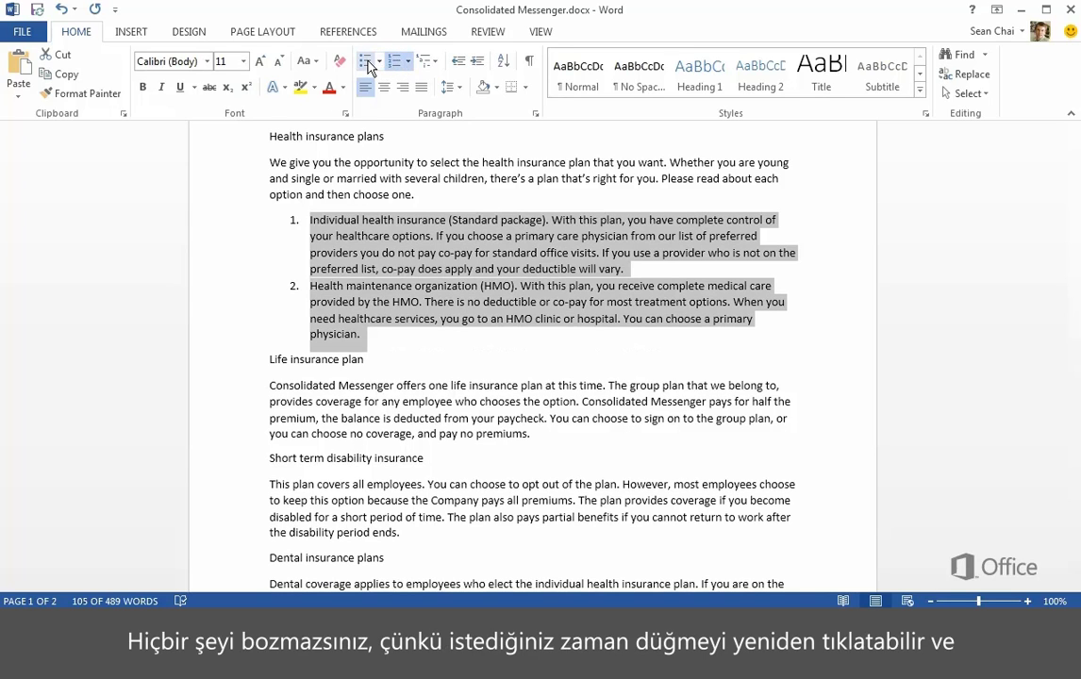
pyautogui.click(366, 61)
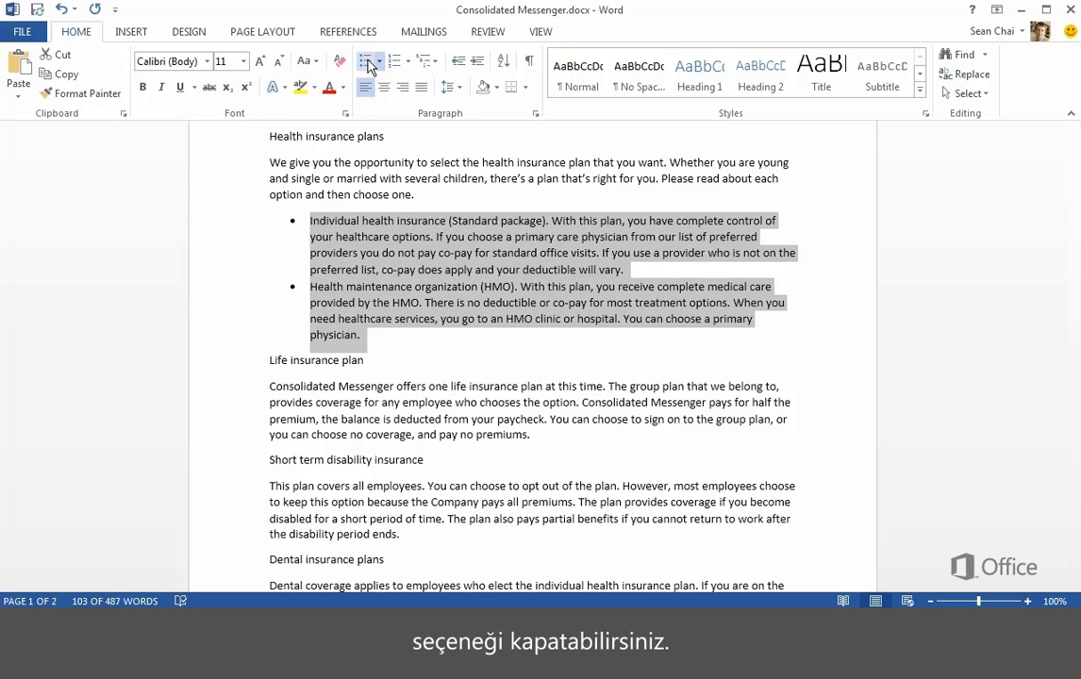
pyautogui.click(367, 61)
pyautogui.click(367, 61)
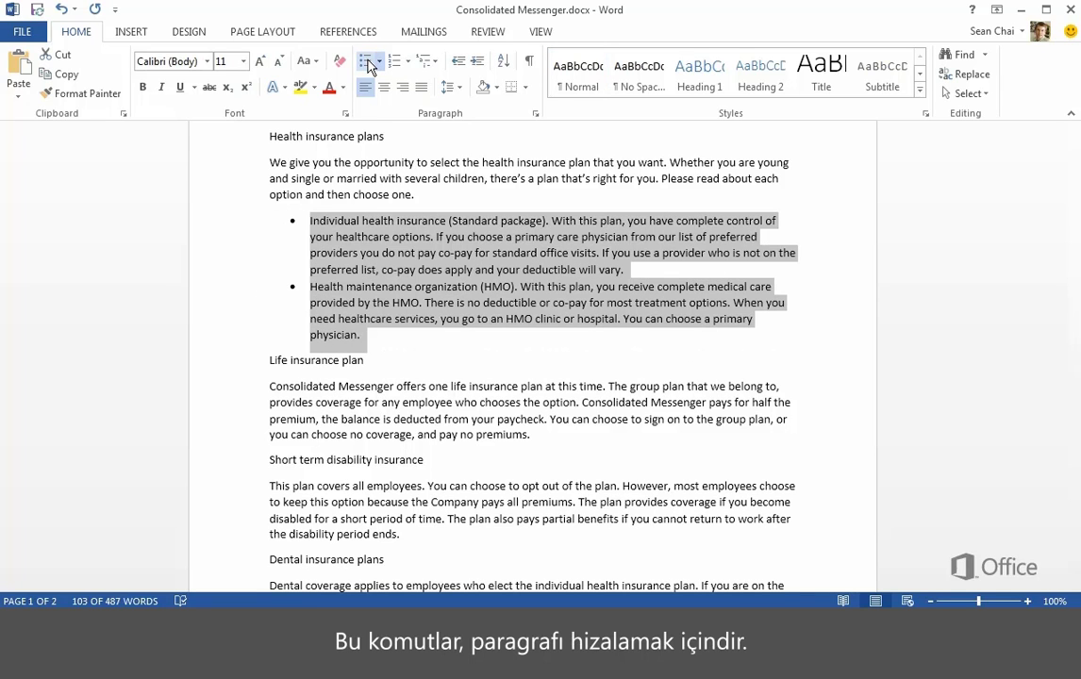
pyautogui.scroll(6, 227, 278)
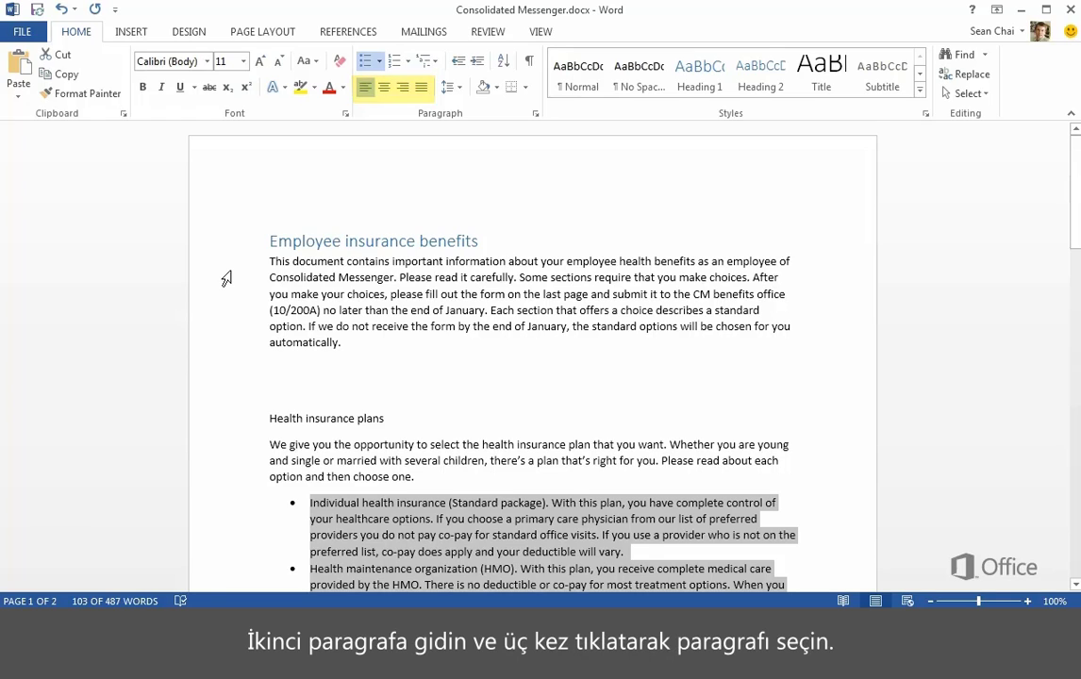
# Justify the introductory paragraph under the title, after trying center and right alignment
pyautogui.tripleClick(384, 294)
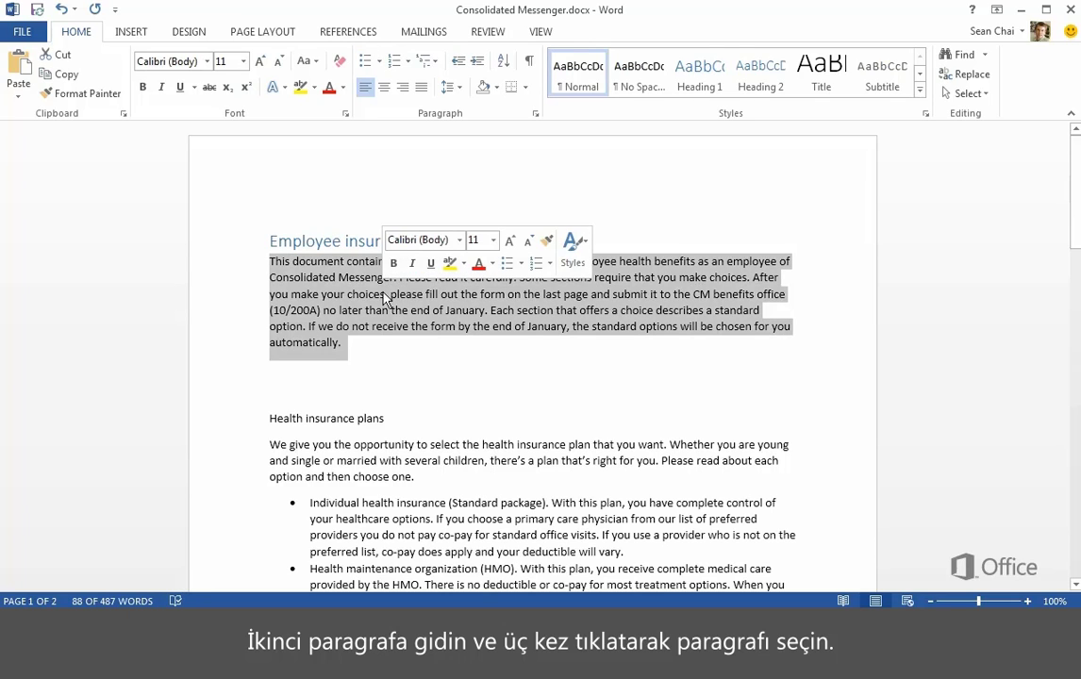
pyautogui.click(384, 88)
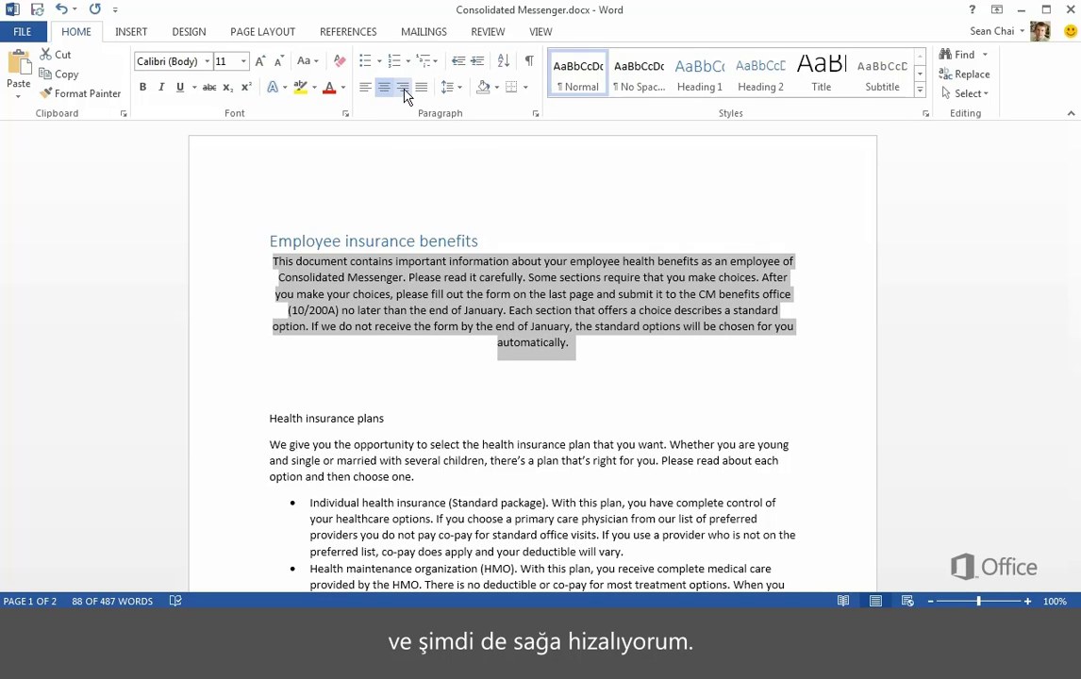
pyautogui.click(403, 88)
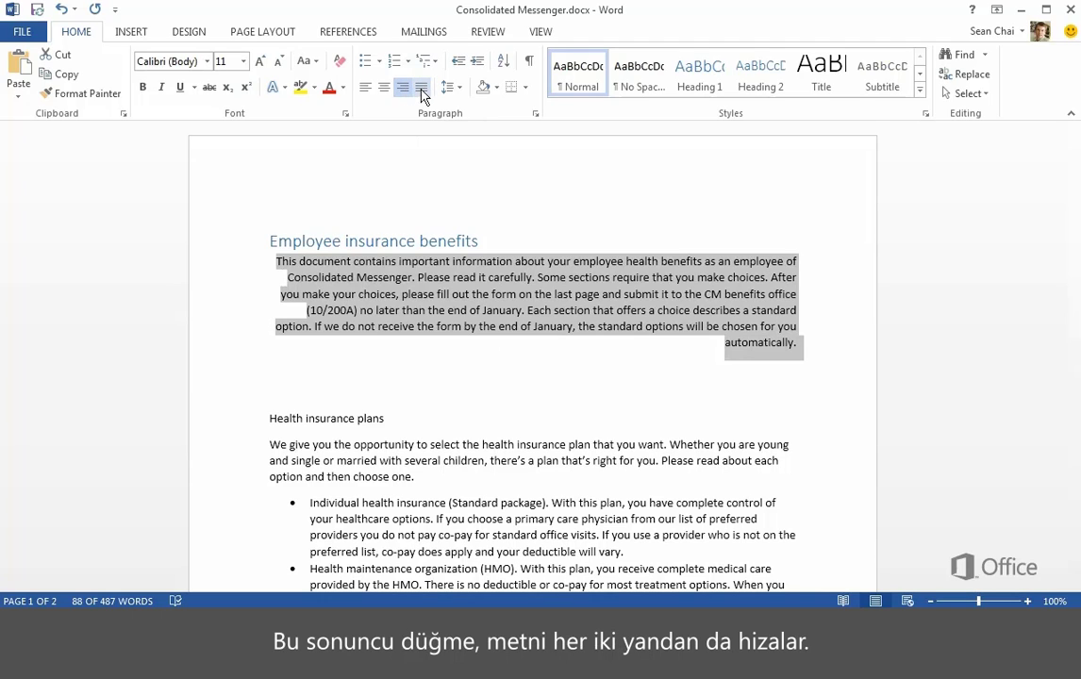
pyautogui.click(422, 95)
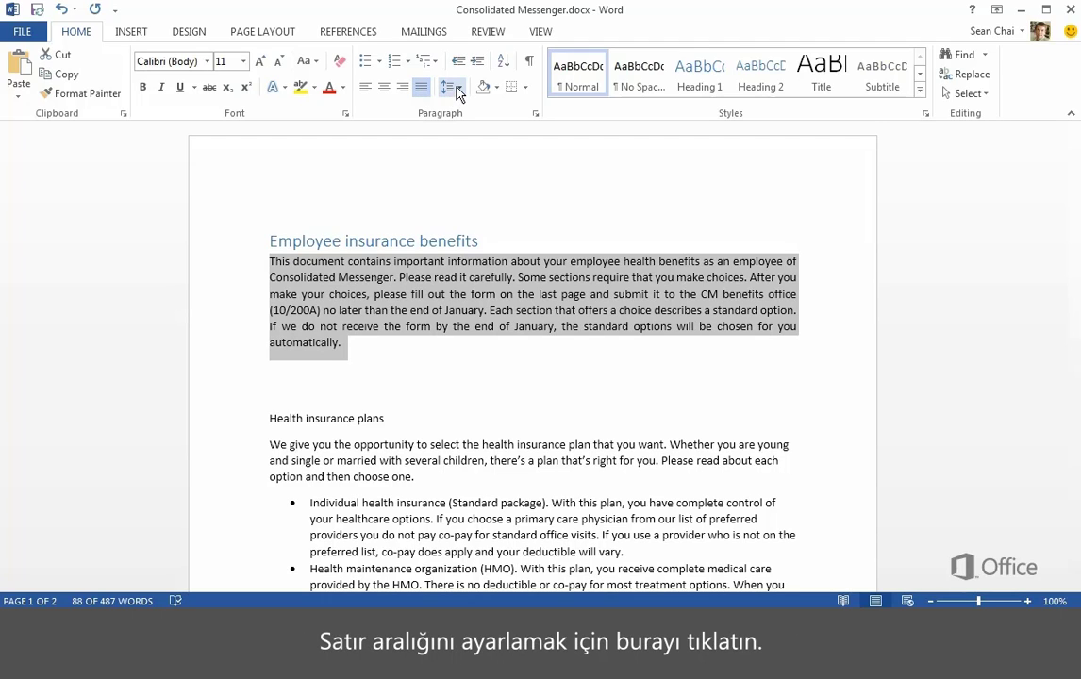
# Choose 1.15 line spacing for the introductory paragraph
pyautogui.click(456, 89)
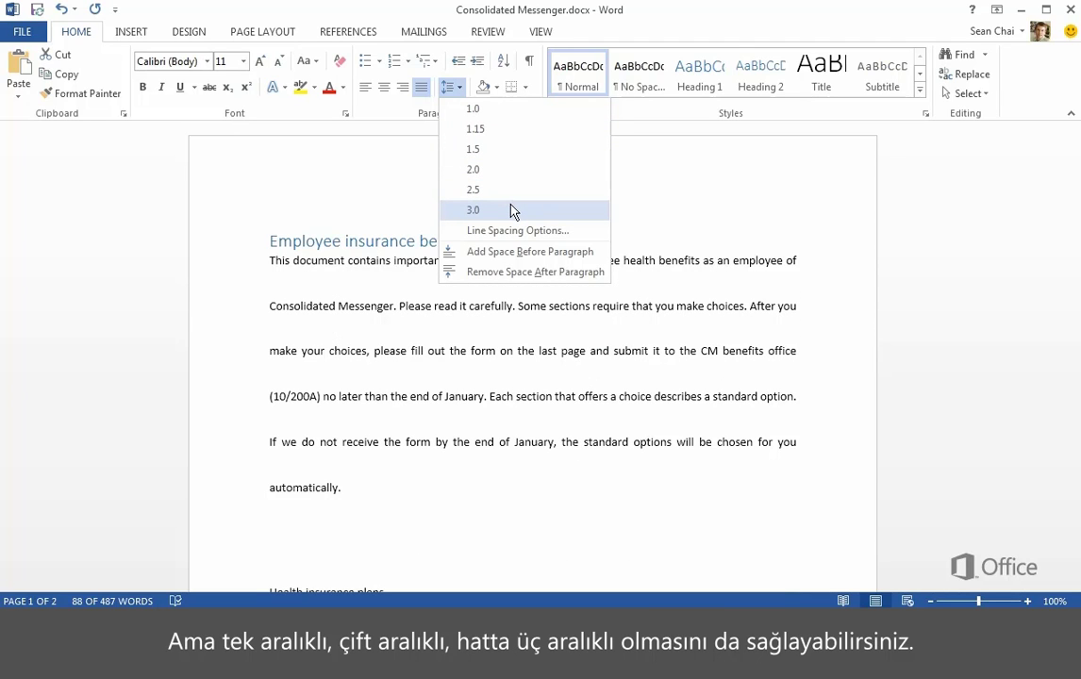
pyautogui.click(497, 132)
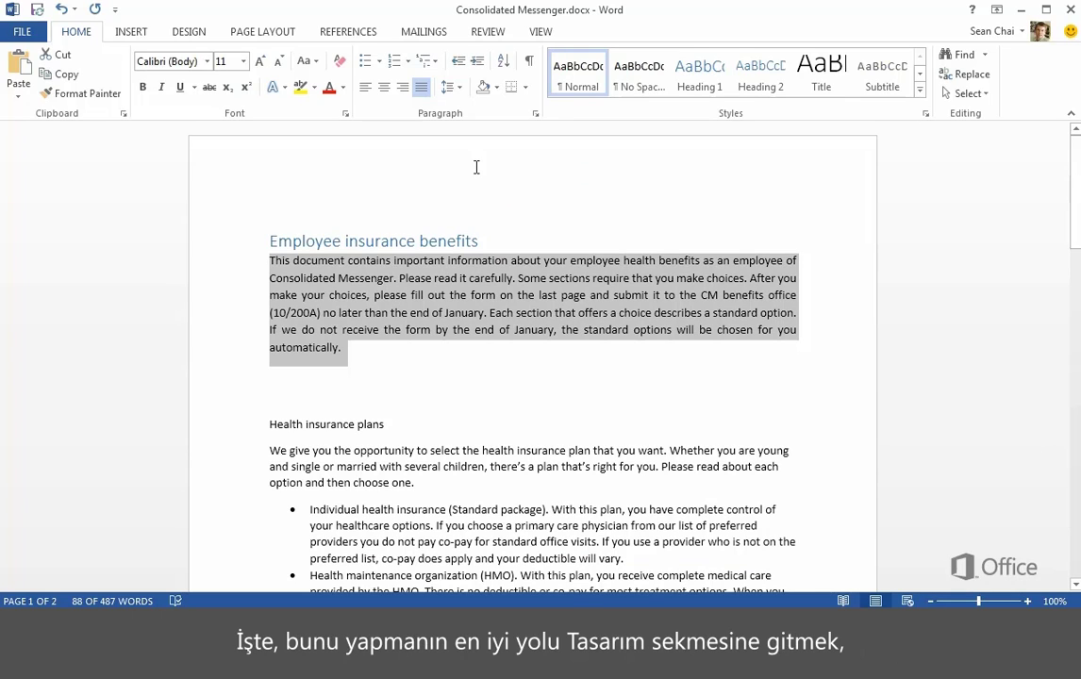
# Apply the built-in Open paragraph spacing preset from the Design tab to the whole document
pyautogui.click(201, 36)
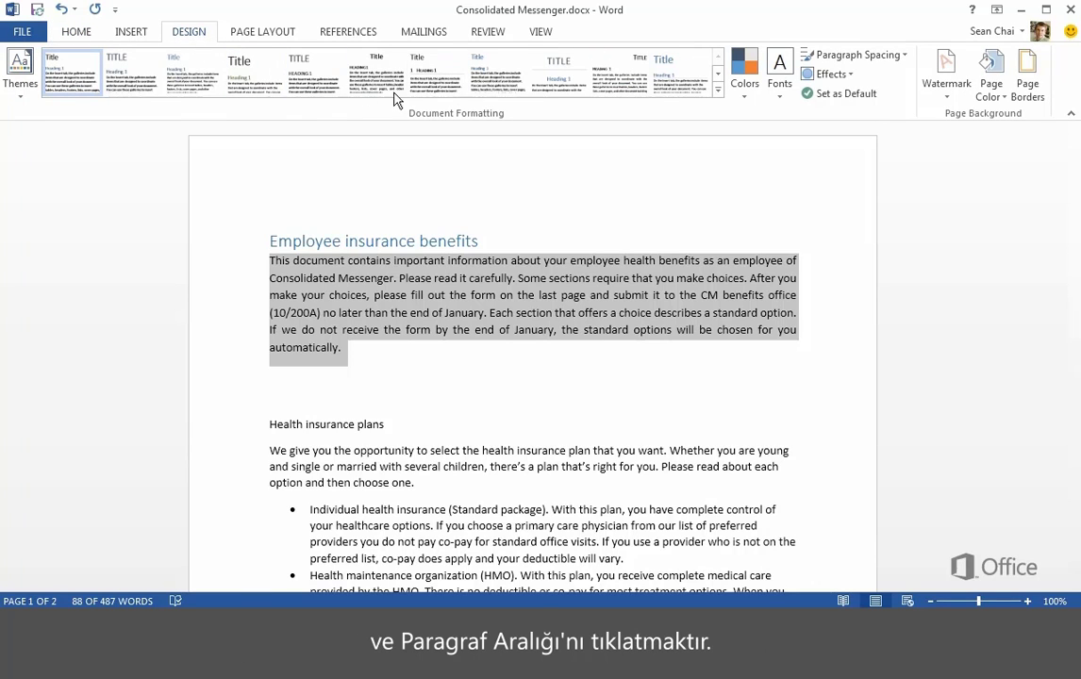
pyautogui.click(858, 57)
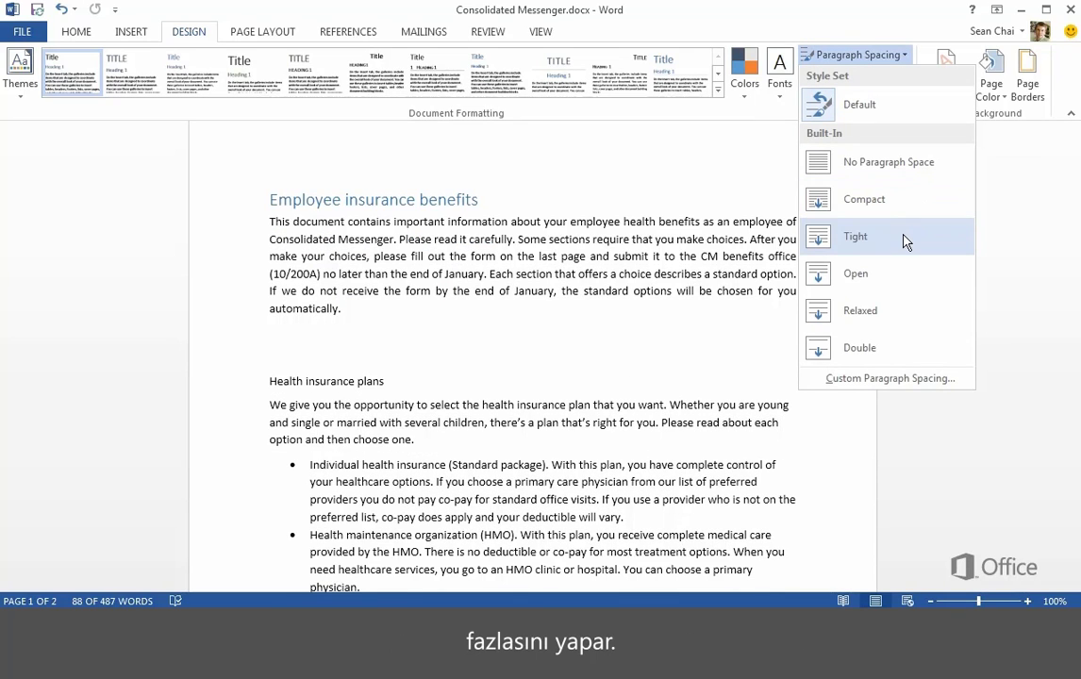
pyautogui.click(834, 274)
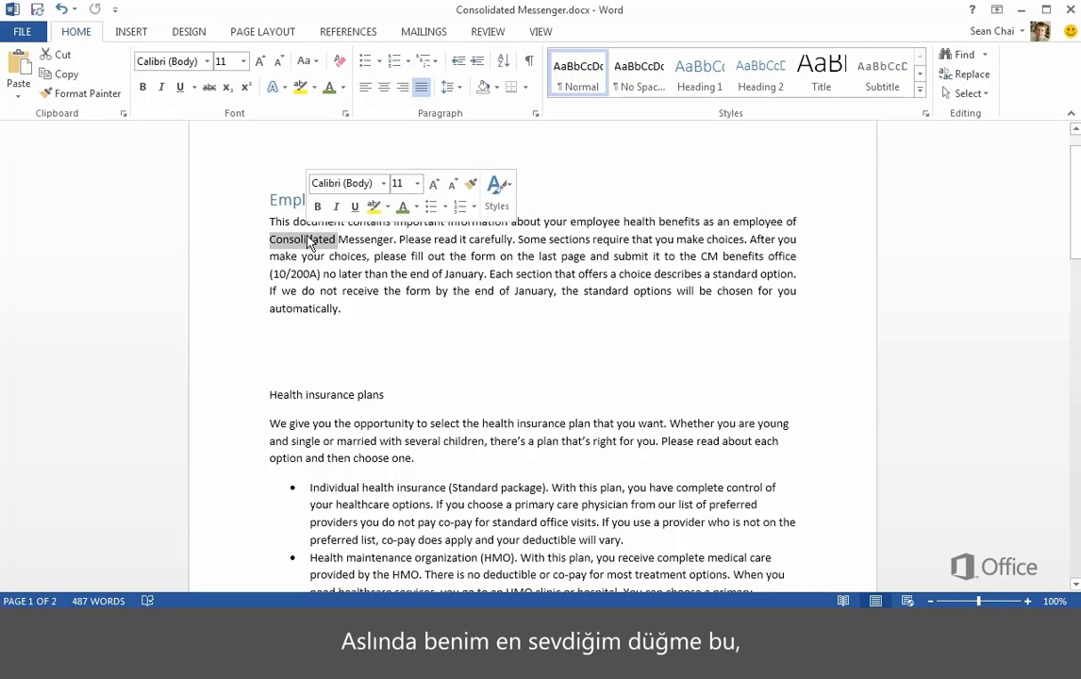
pyautogui.tripleClick(308, 235)
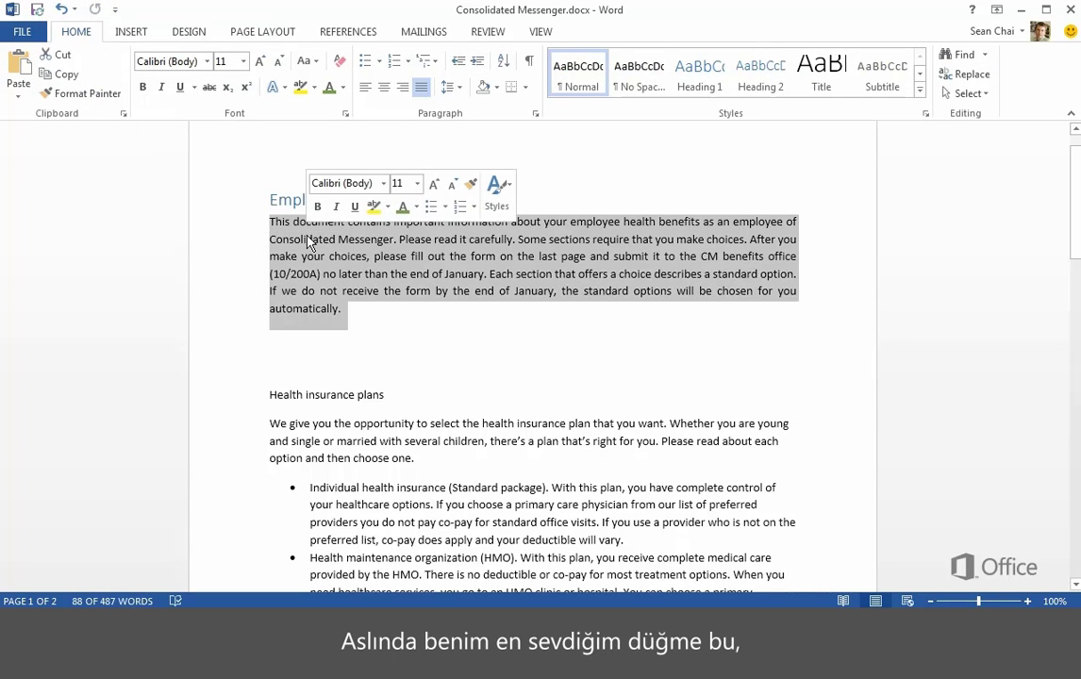
pyautogui.click(329, 86)
pyautogui.click(258, 63)
pyautogui.click(259, 63)
pyautogui.click(258, 63)
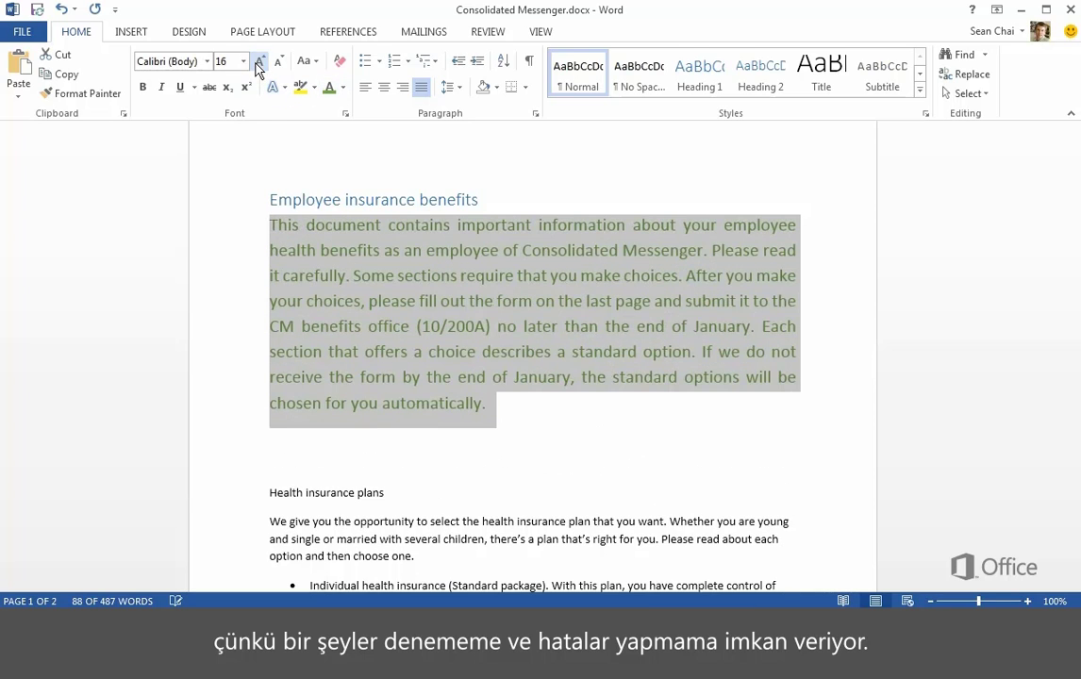
pyautogui.click(142, 87)
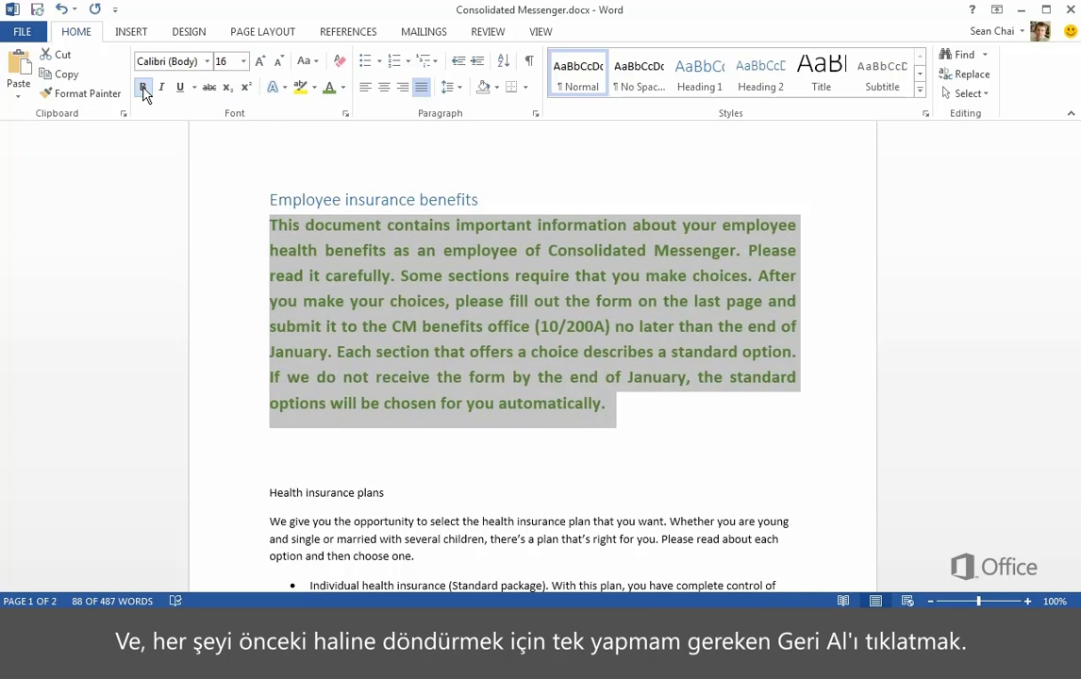
pyautogui.click(60, 9)
pyautogui.click(60, 9)
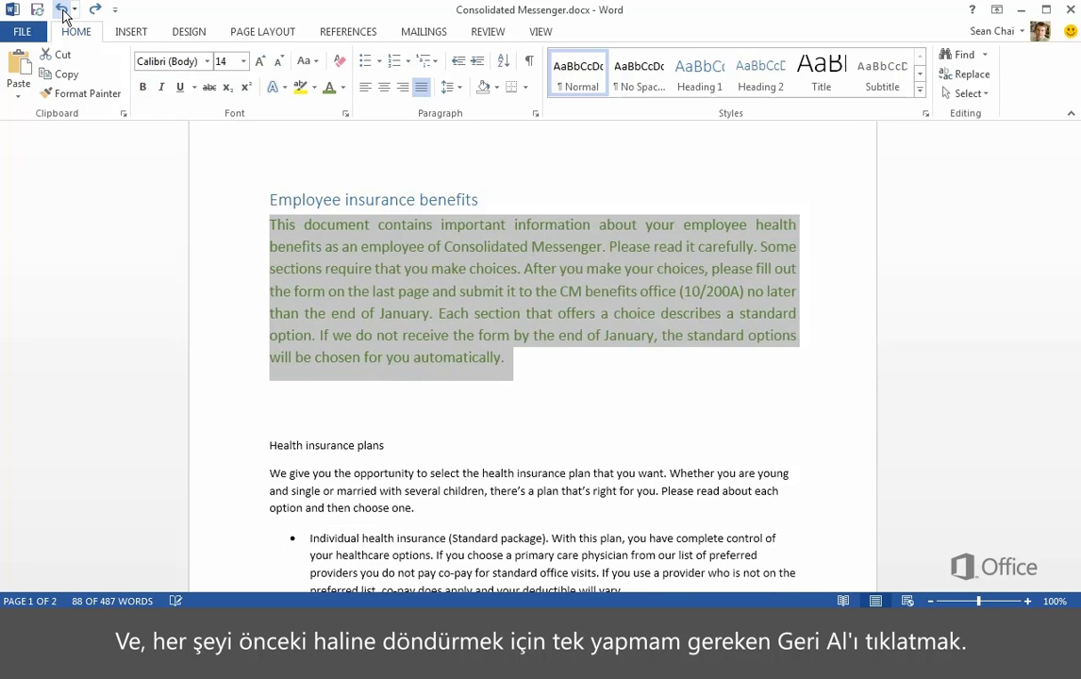
pyautogui.click(60, 9)
pyautogui.click(60, 9)
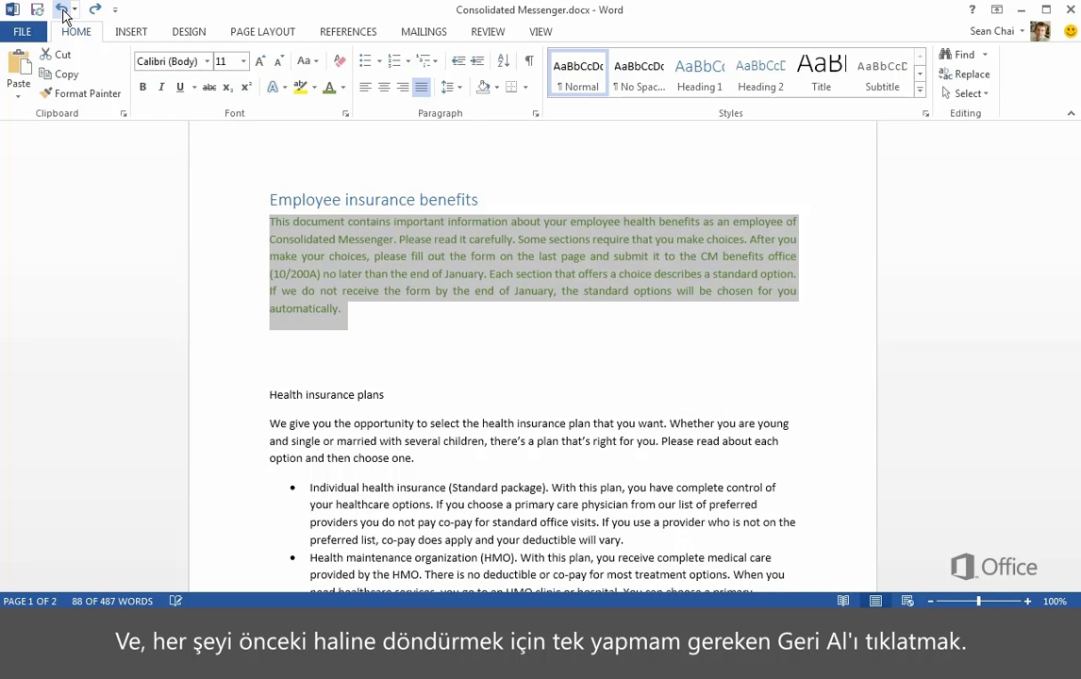
pyautogui.click(60, 10)
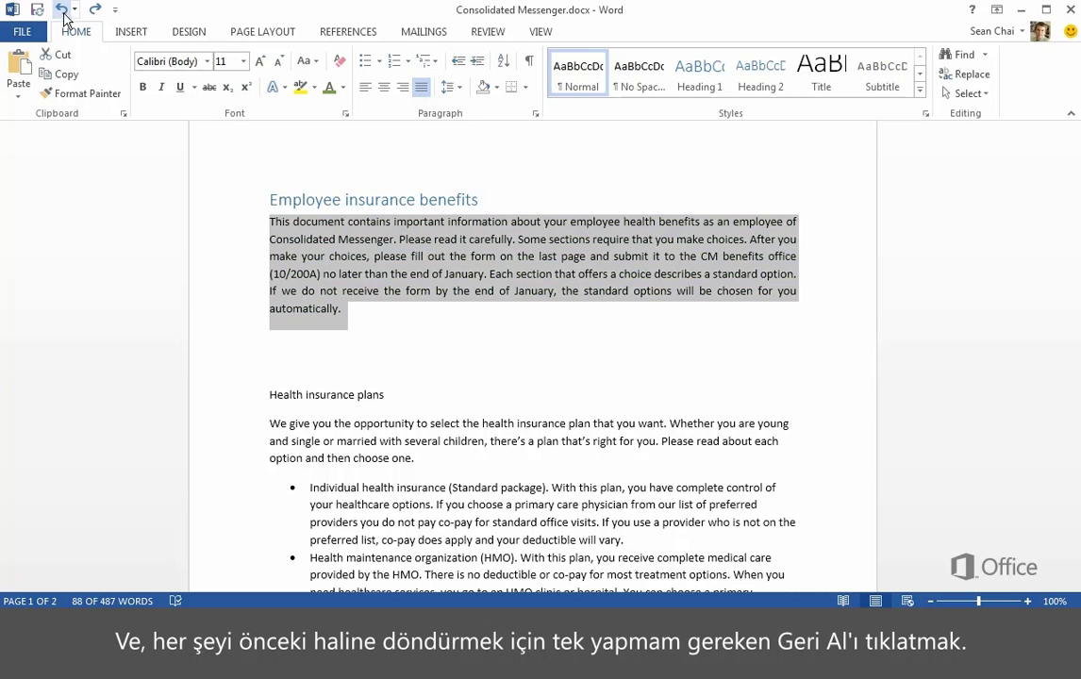
pyautogui.click(94, 11)
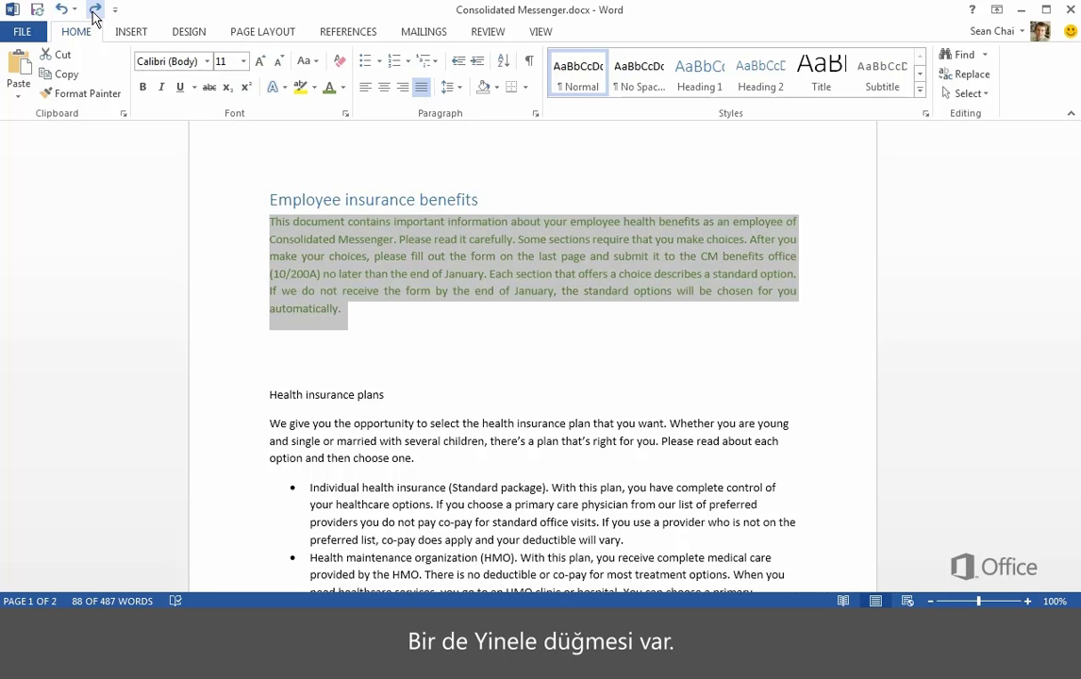
pyautogui.click(62, 10)
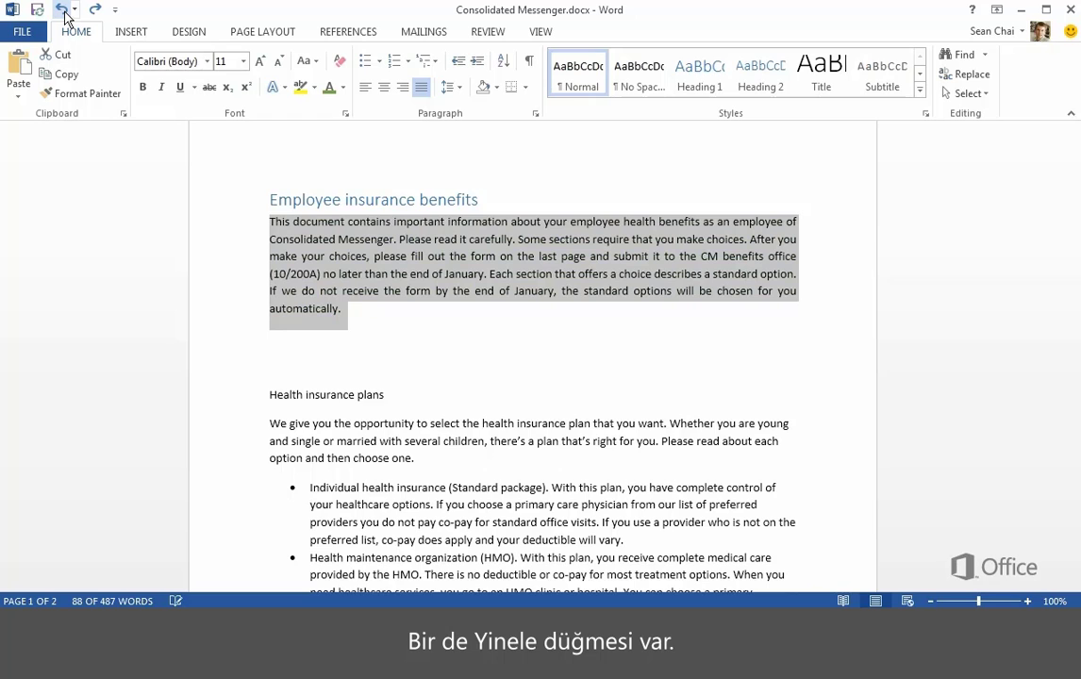